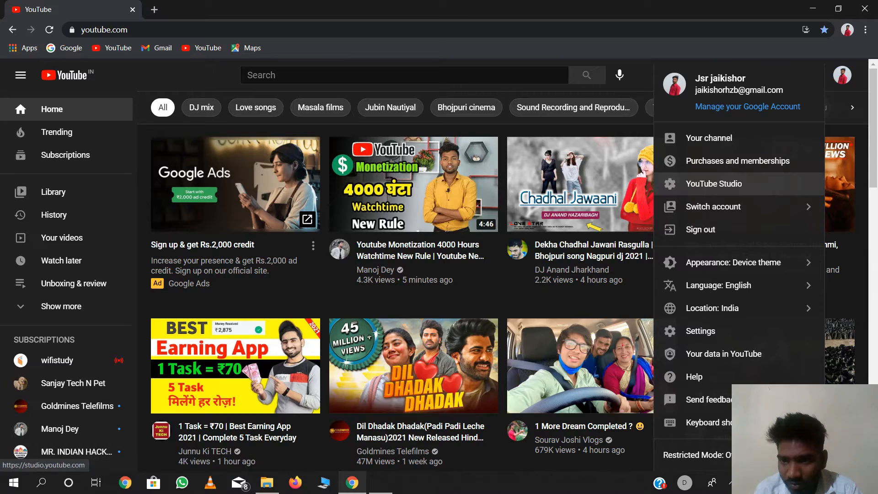
- Open the newest upload, the Boya by m1 unboxing review, in YouTube Studio's video editor
click(714, 184)
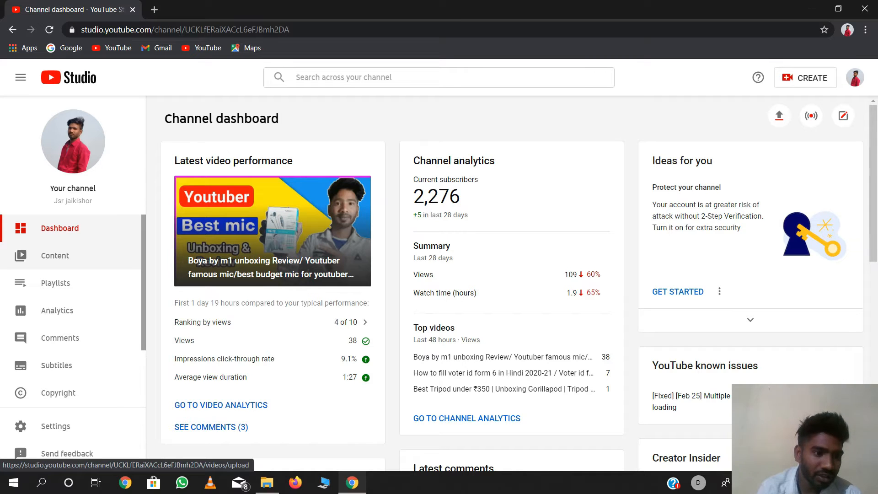
click(55, 256)
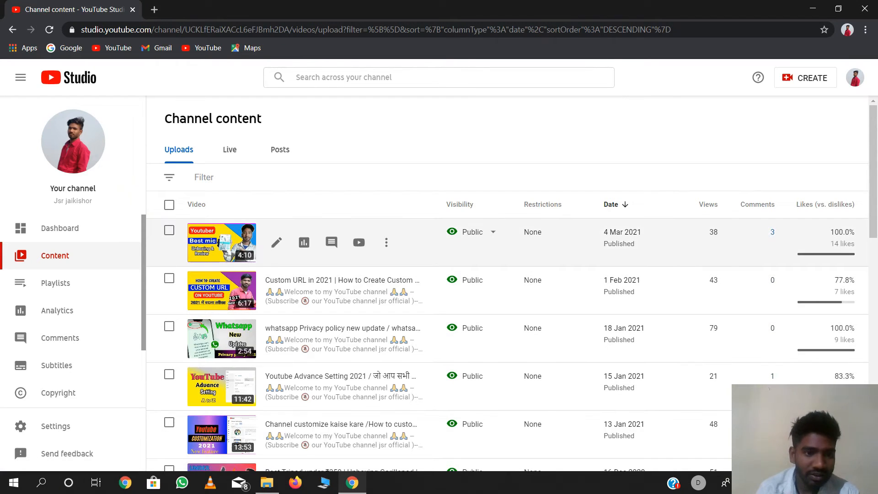
click(169, 230)
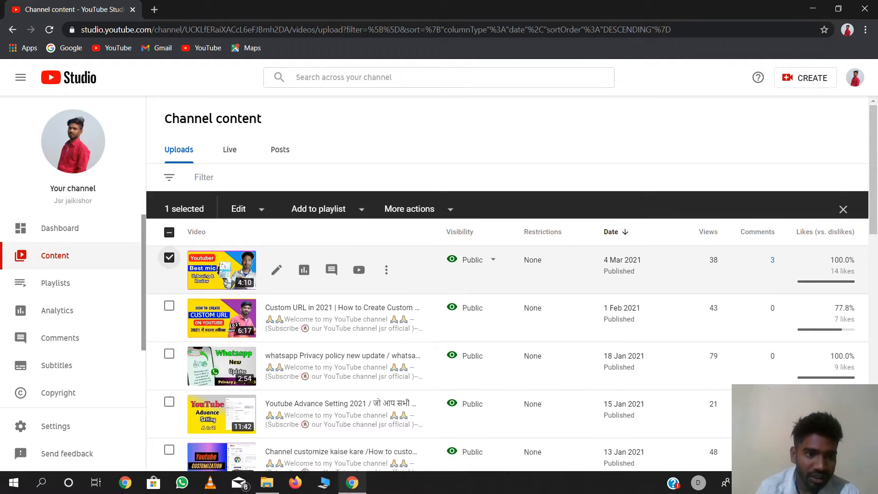
mouse_move(277, 279)
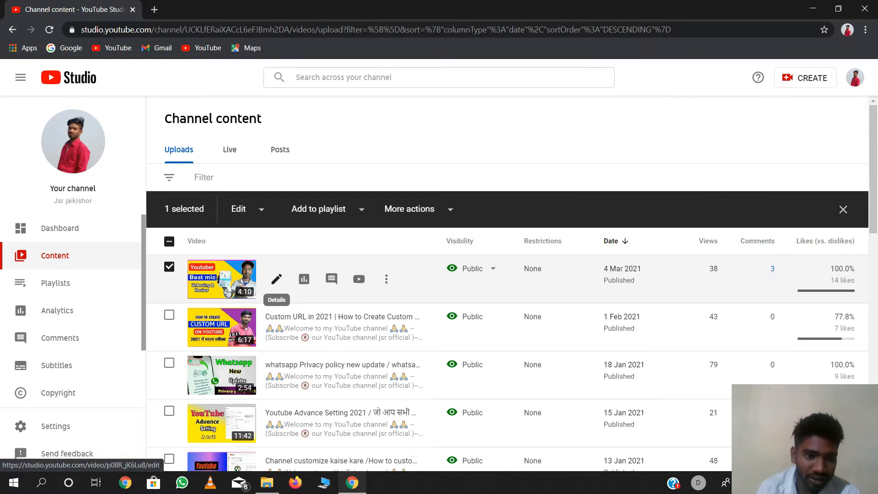
click(277, 279)
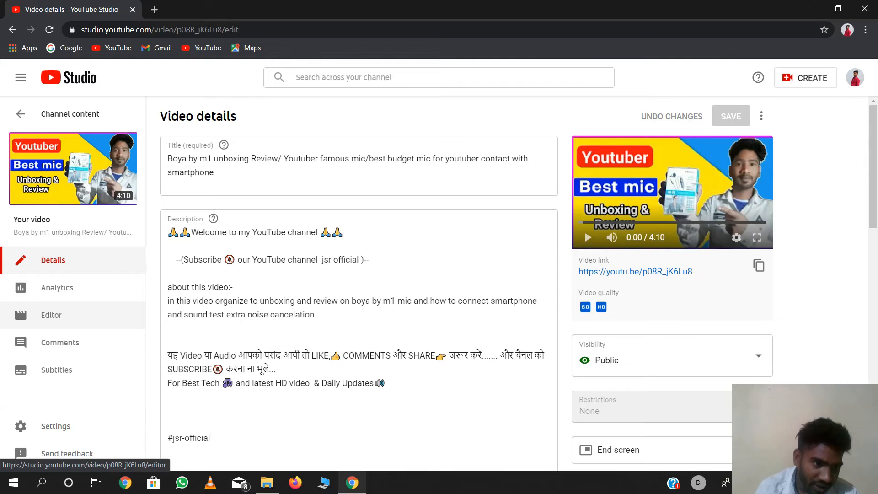
click(52, 315)
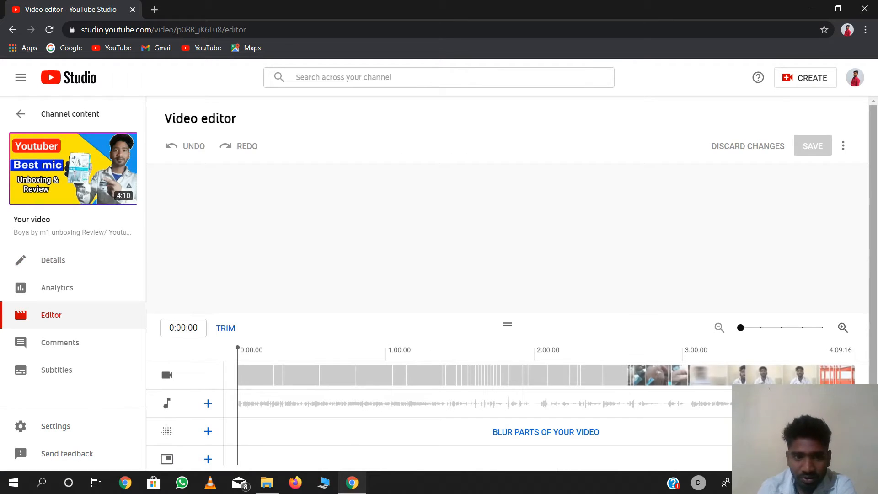
- Apply a face blur to all detected faces in the video
scroll(508, 284, up, 1)
scroll(508, 283, down, 1)
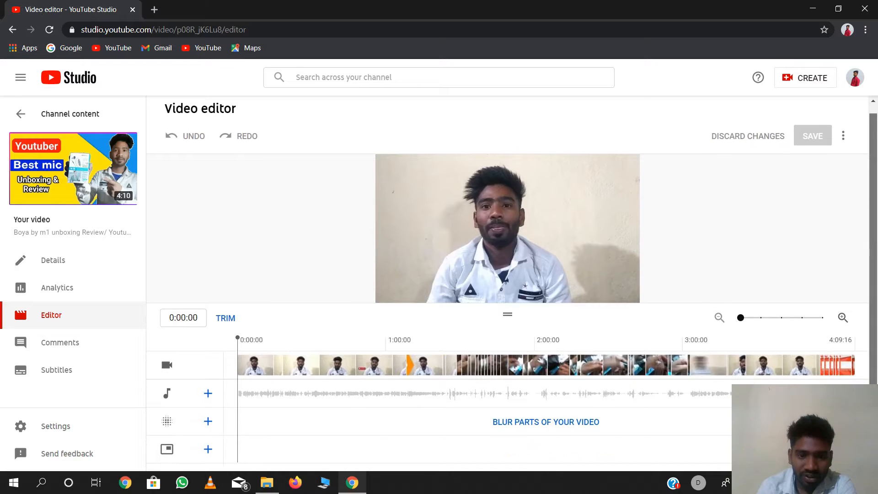
scroll(508, 284, down, 1)
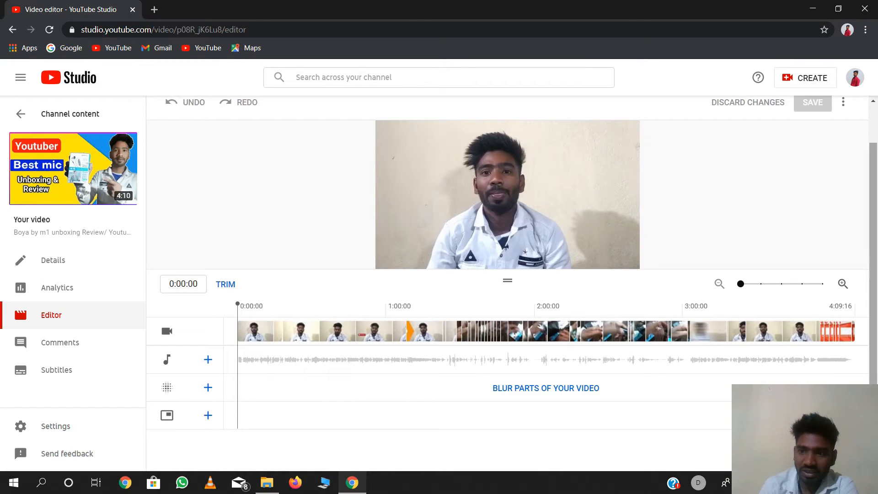
scroll(508, 283, up, 1)
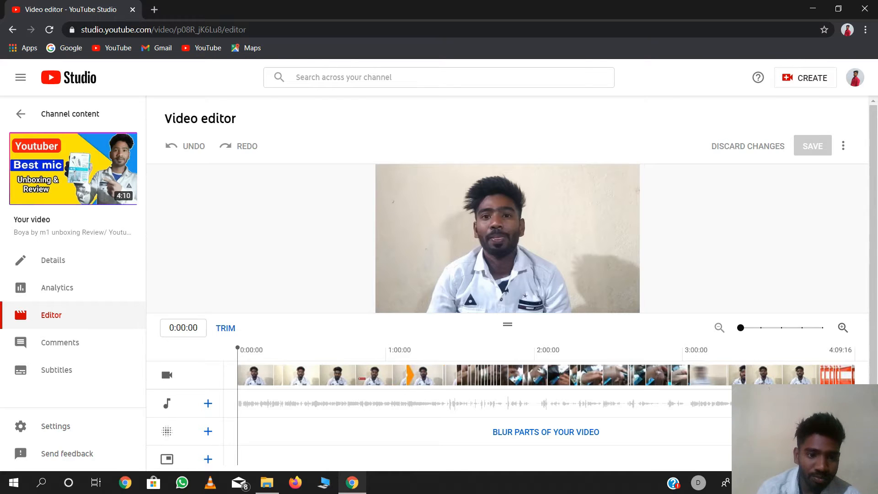
scroll(508, 275, down, 1)
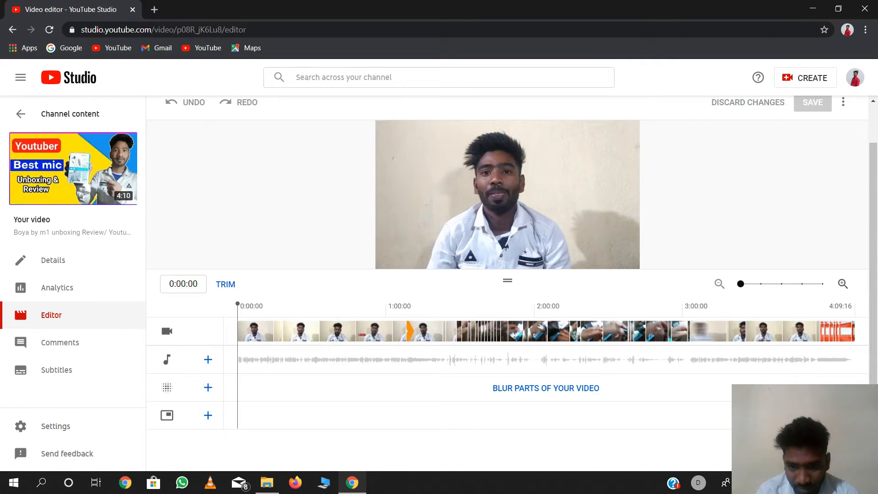
click(494, 387)
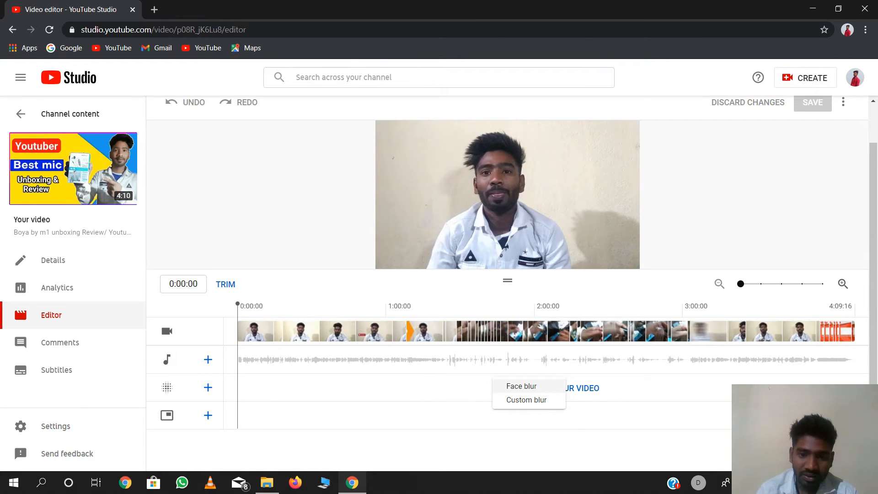
click(522, 386)
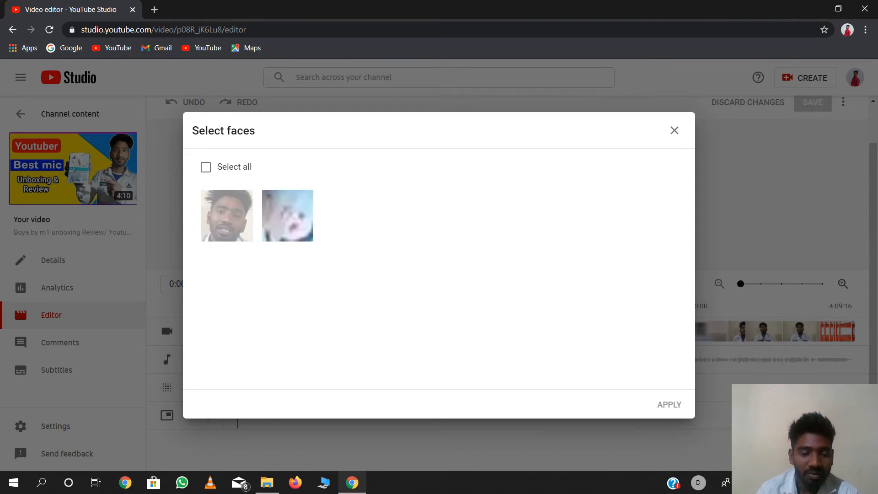
click(206, 167)
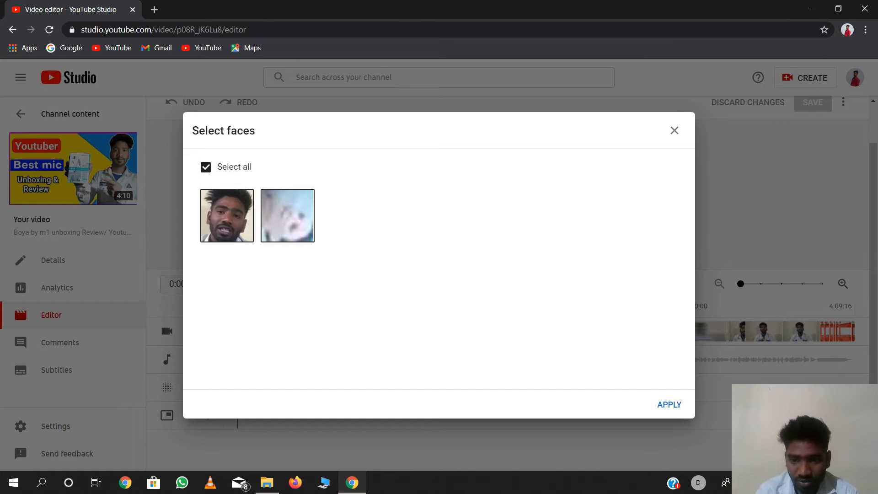
click(669, 405)
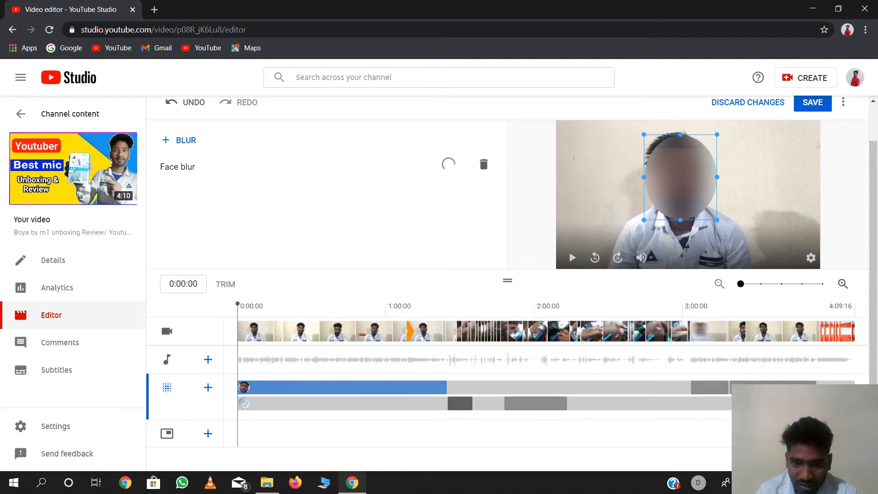
- Check the preview at several face blur segments along the timeline
click(461, 404)
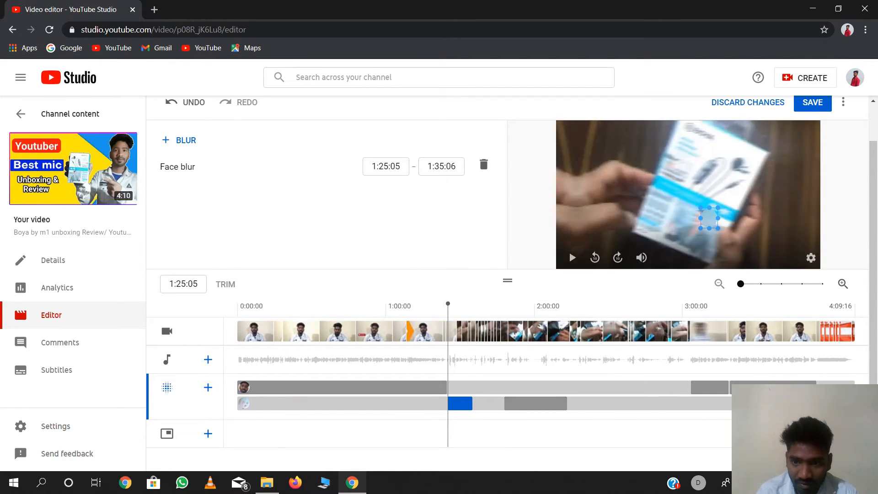
click(536, 404)
click(743, 387)
click(758, 311)
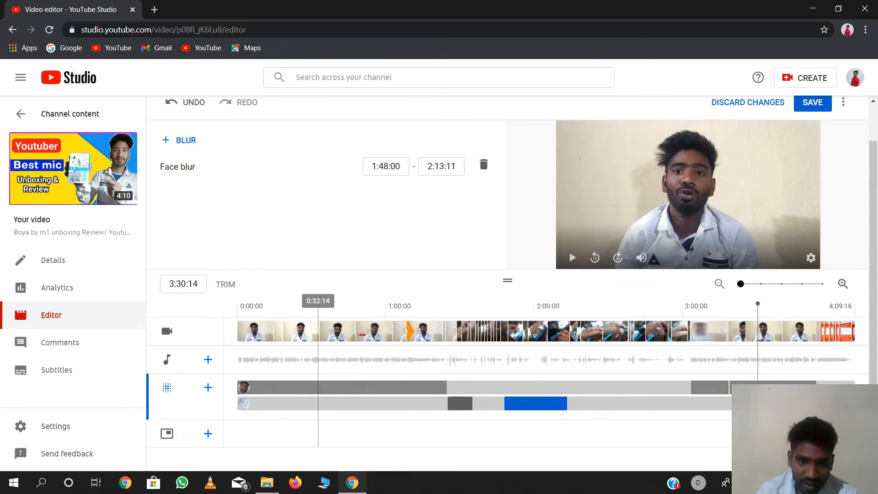
click(461, 403)
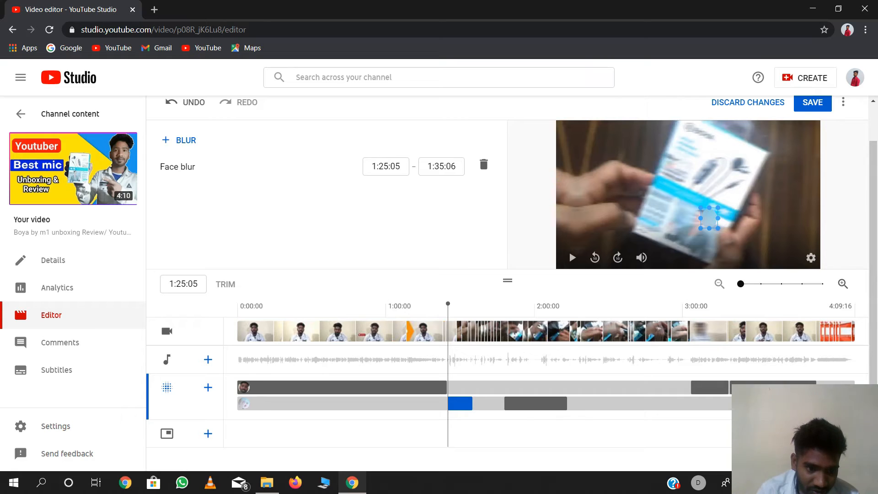
- Trim the start of the first face blur segment to 0:57:19, check it near 1:00, and delete the face blur
click(342, 387)
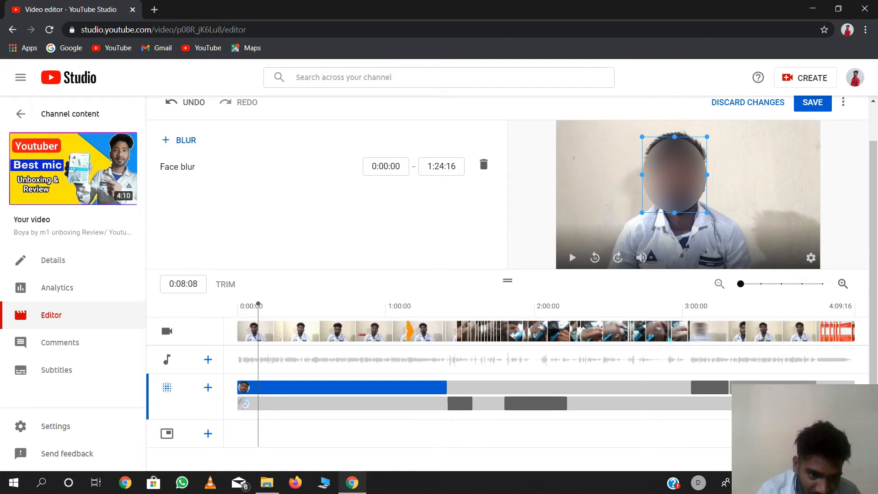
drag(238, 388, 380, 387)
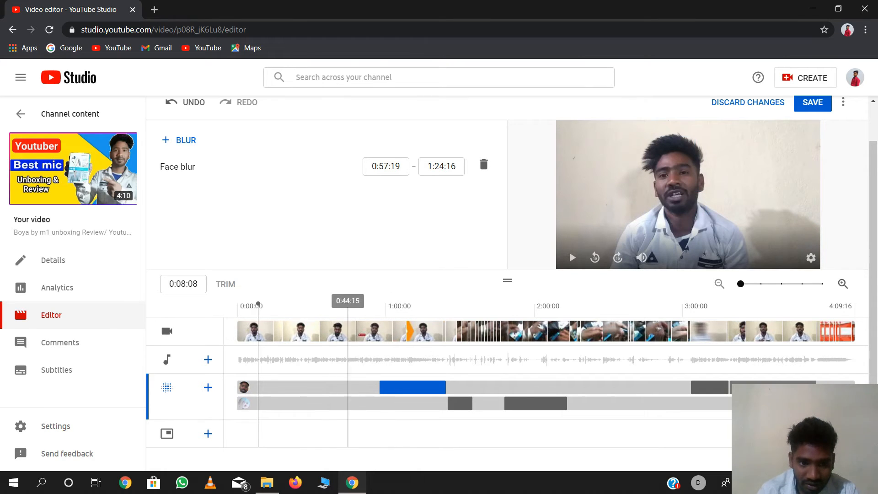
click(387, 306)
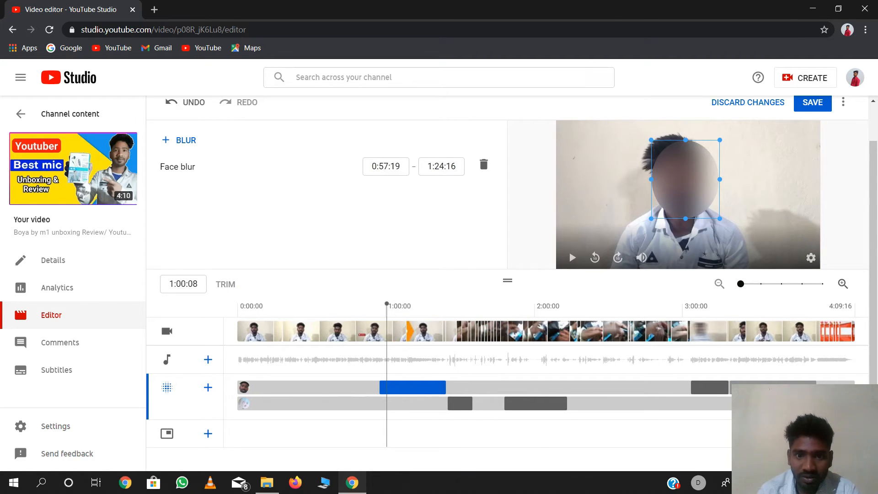
click(484, 165)
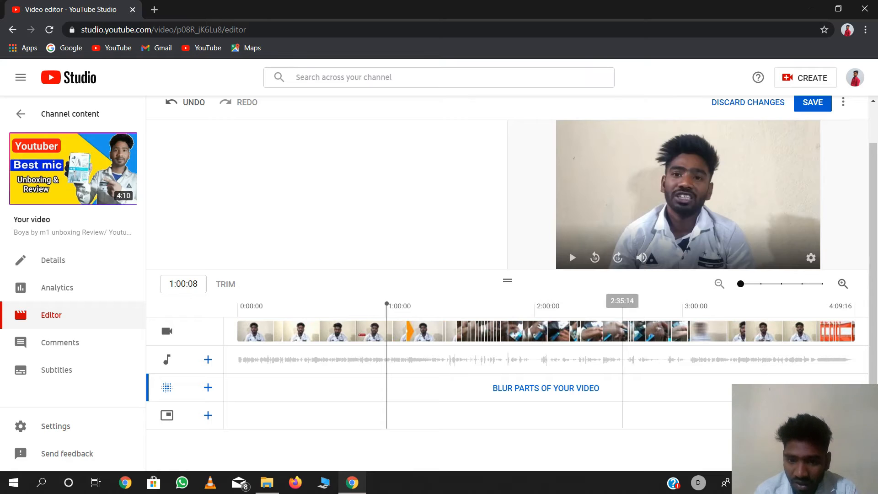
- Add a custom blur to the video, trying the Oval shape before returning to Rectangle
click(546, 388)
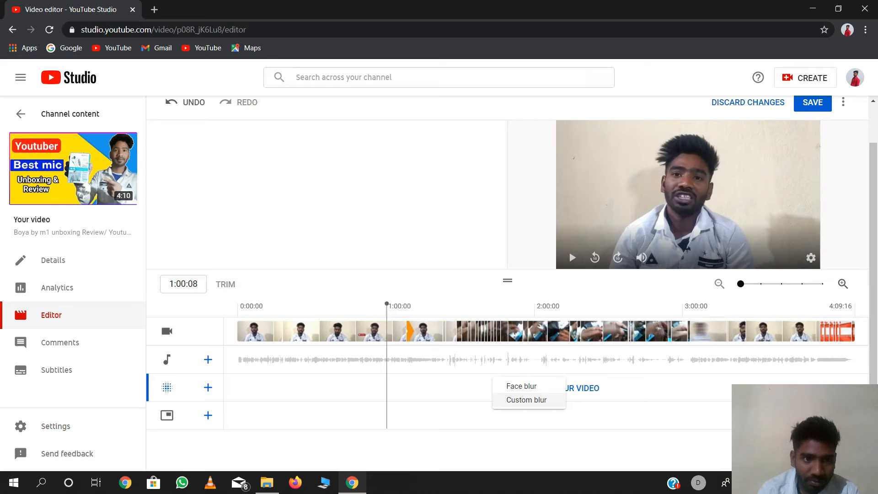
click(527, 400)
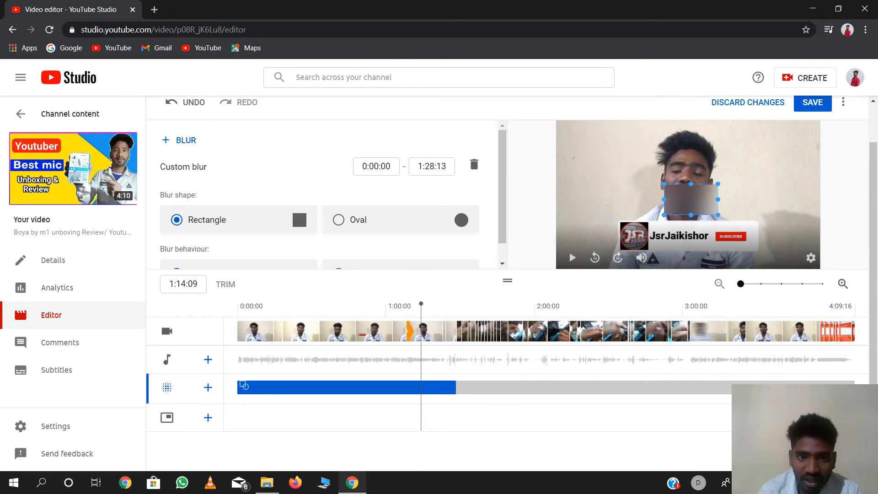
click(339, 219)
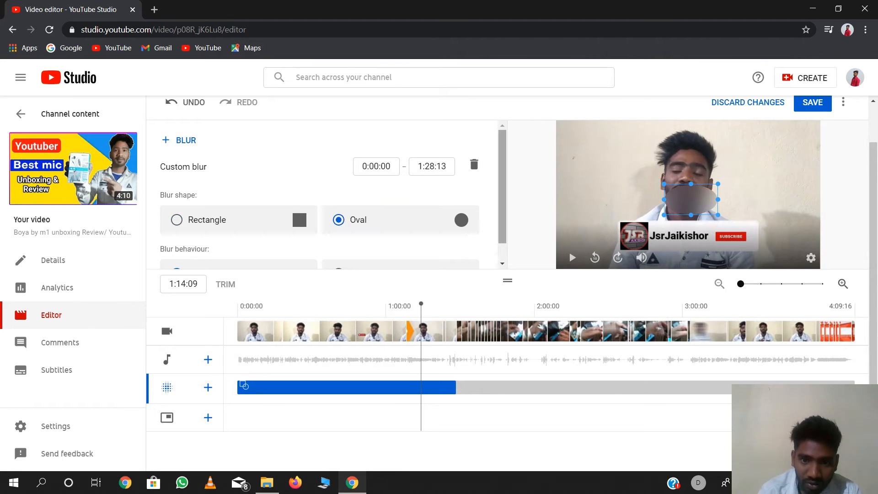
scroll(320, 195, down, 1)
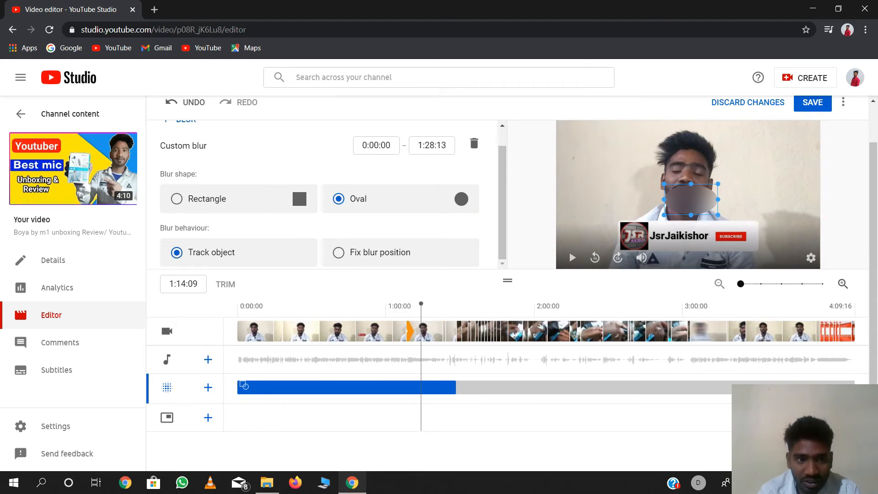
click(206, 198)
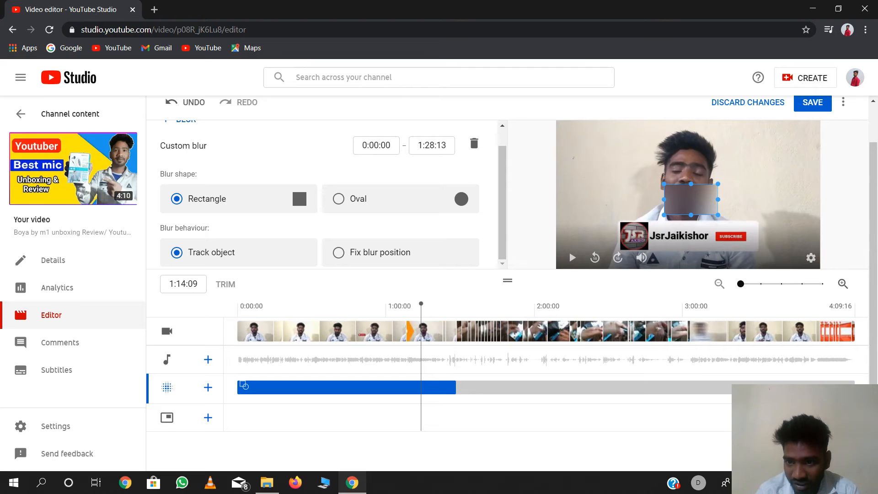
- Widen and move the rectangular blur over the subscribe banner and limit its time range to 1:11:22–1:20:22
drag(718, 199, 770, 199)
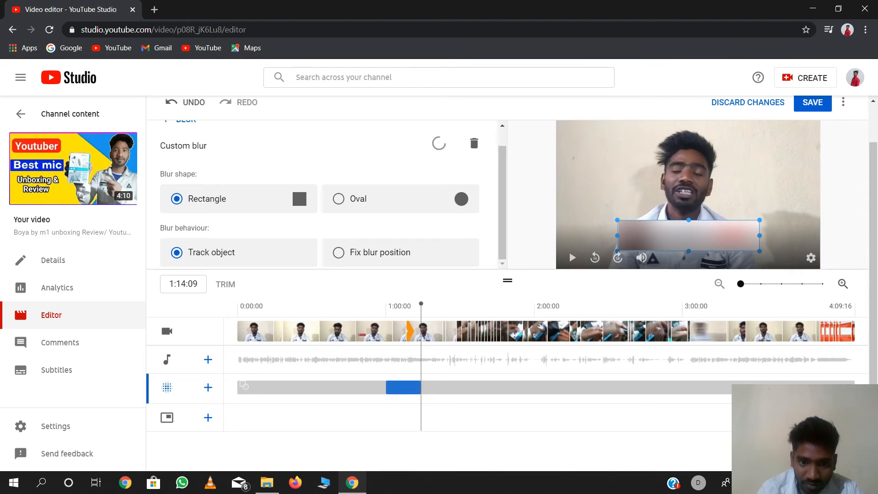
click(392, 321)
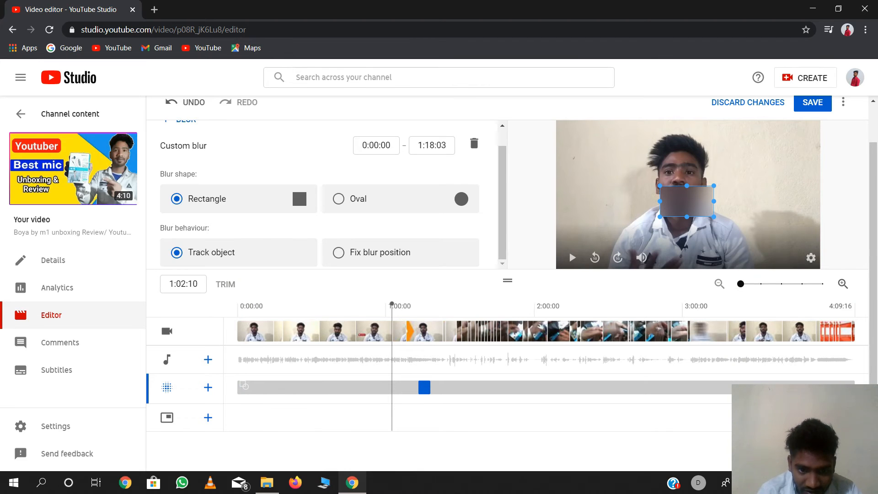
drag(390, 387, 391, 387)
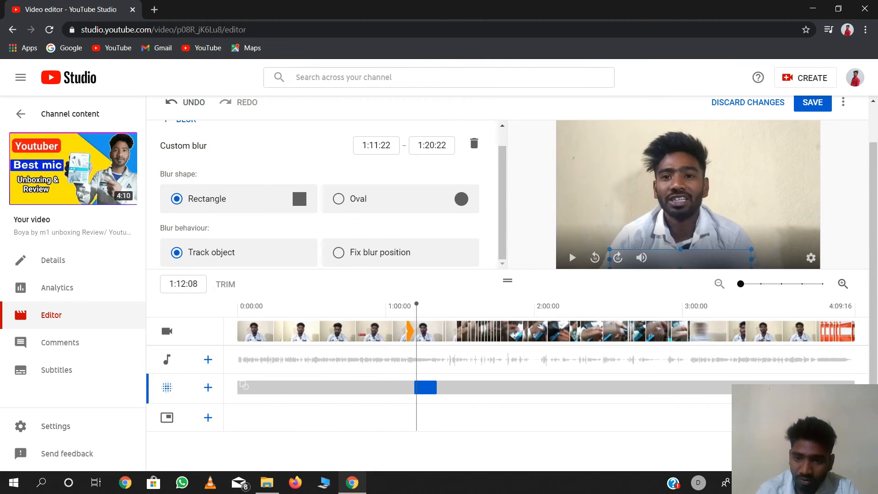
- Play back the custom blur segment and set its blur behaviour to Fix blur position
key(space)
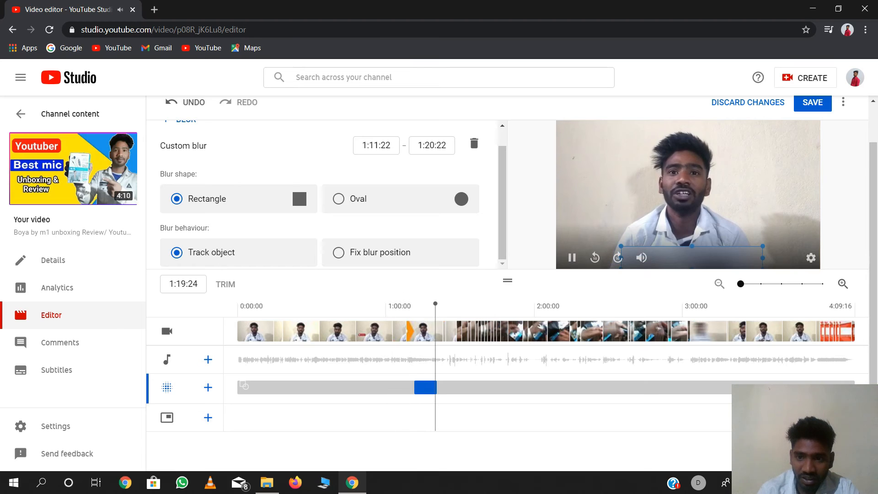
key(space)
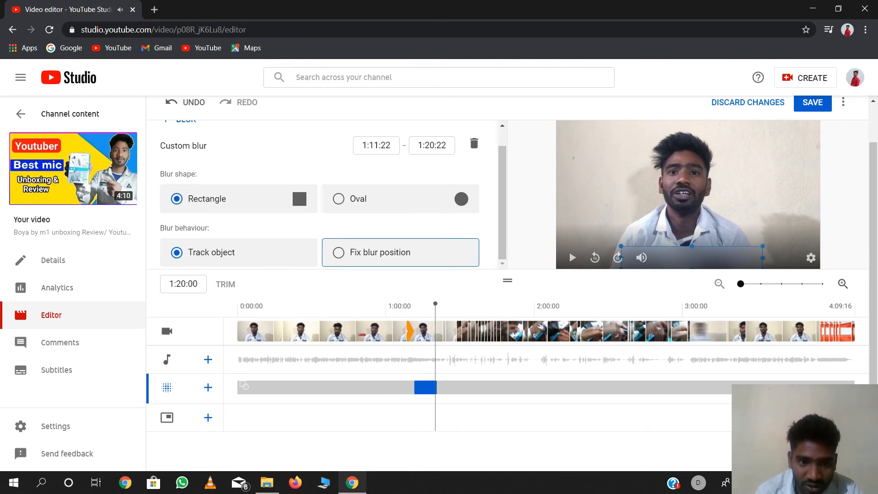
click(338, 252)
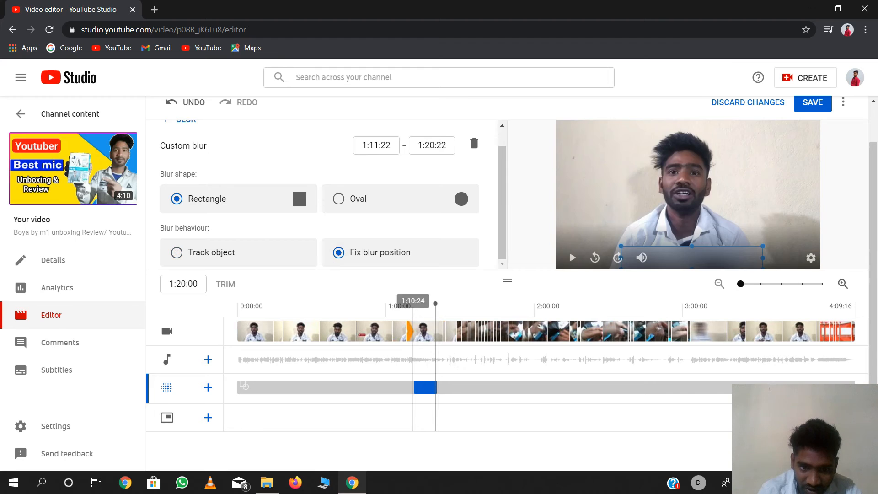
- Replay the fixed blur segment from its start and save the video edits
key(space)
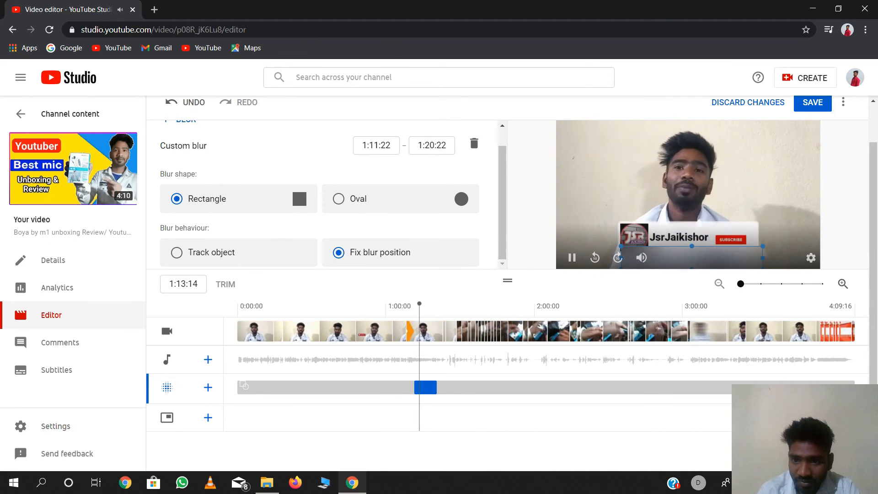
key(space)
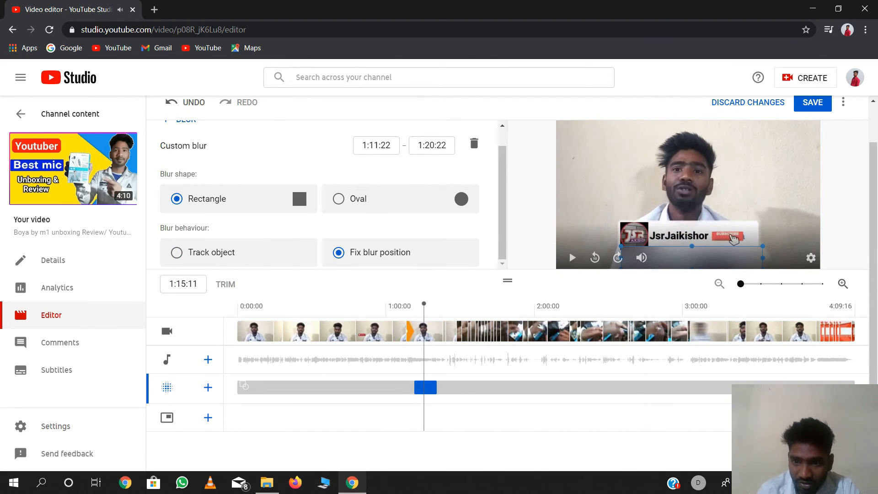
click(415, 306)
key(space)
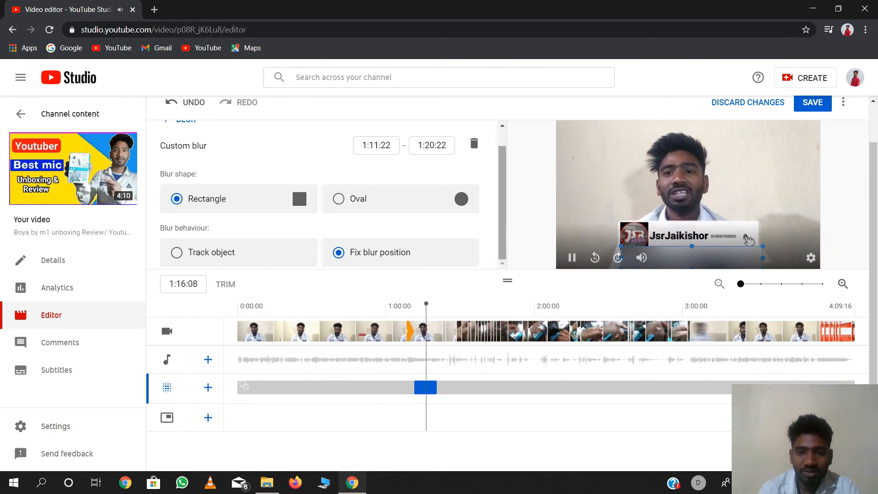
key(space)
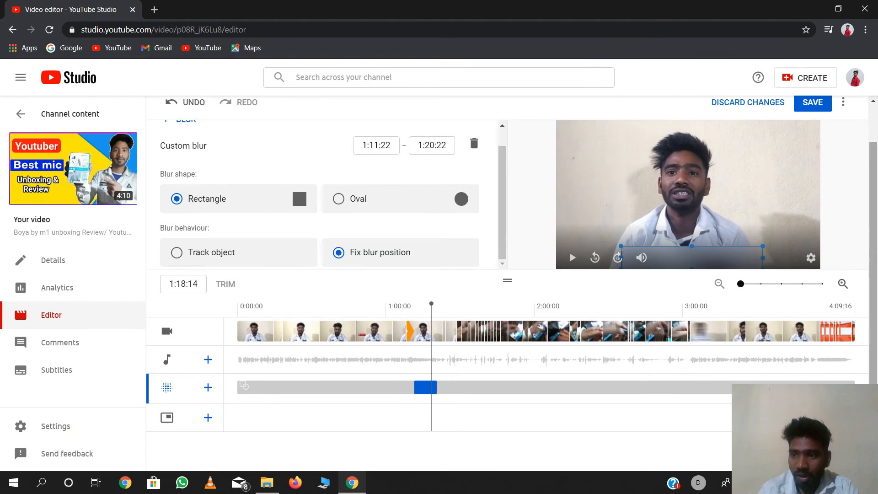
scroll(434, 302, up, 1)
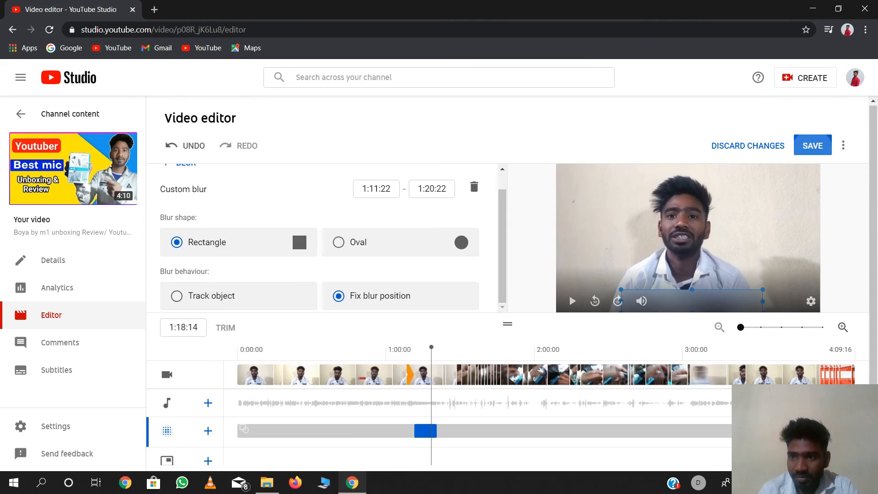
click(813, 146)
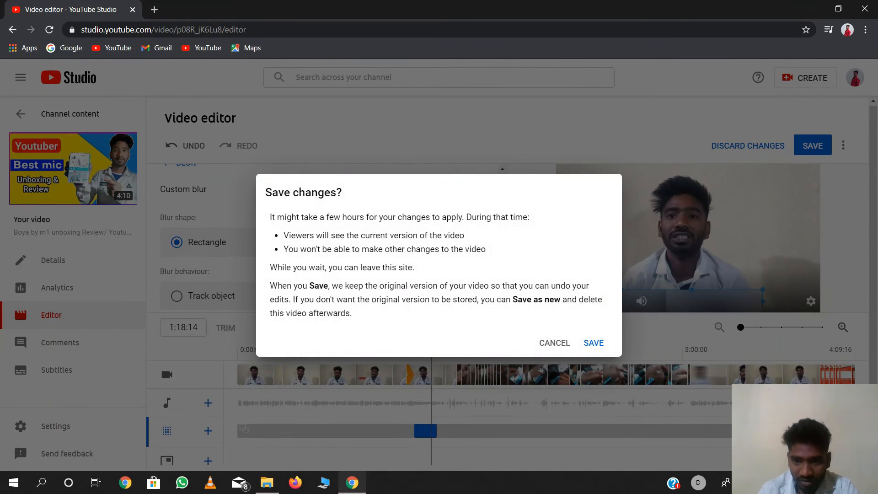